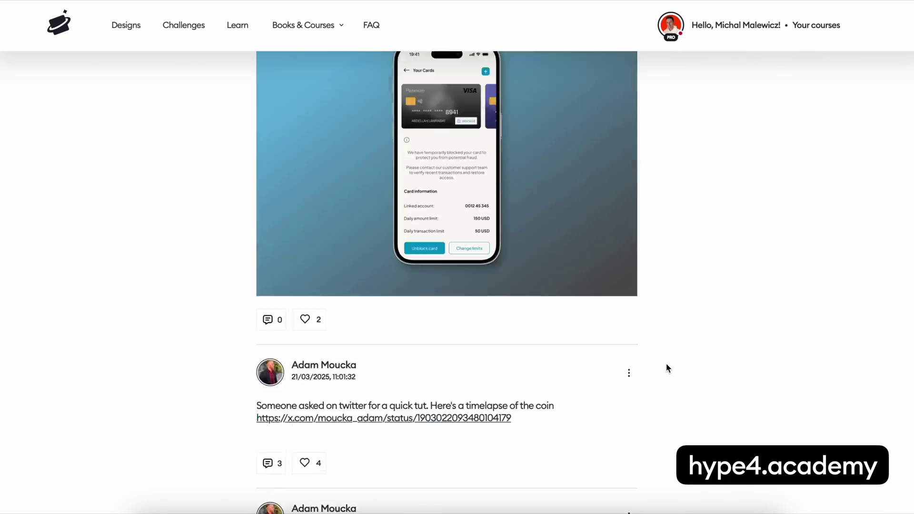
Scroll All issues down to Content, open 'Meta description too short', and scroll its URL list
scroll(666, 364, down, 20)
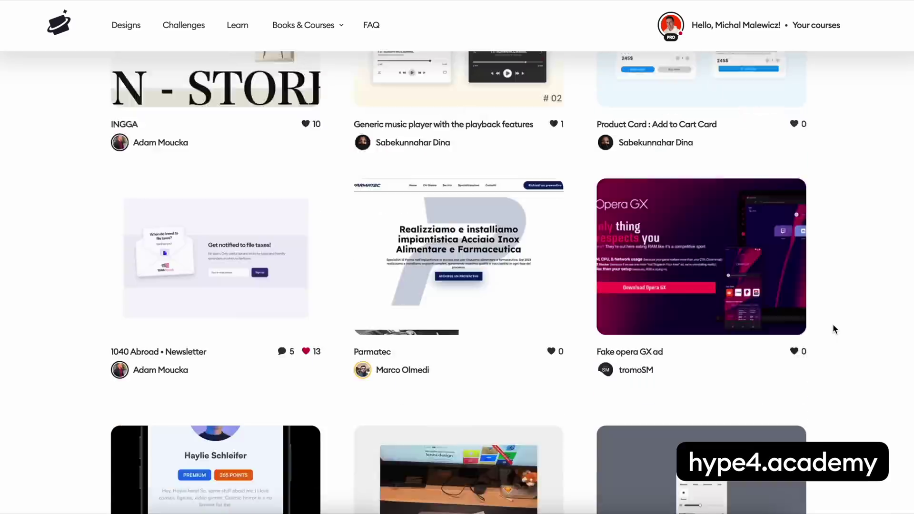
scroll(832, 328, down, 20)
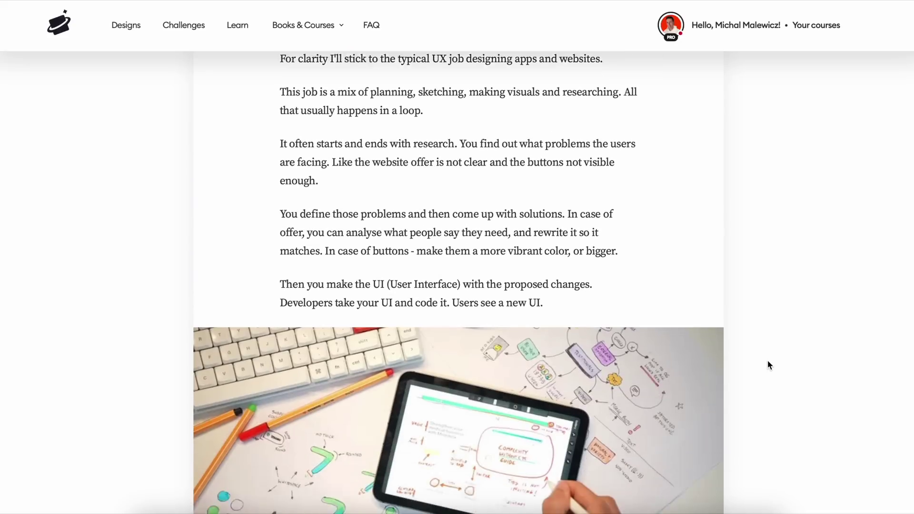
scroll(767, 365, down, 20)
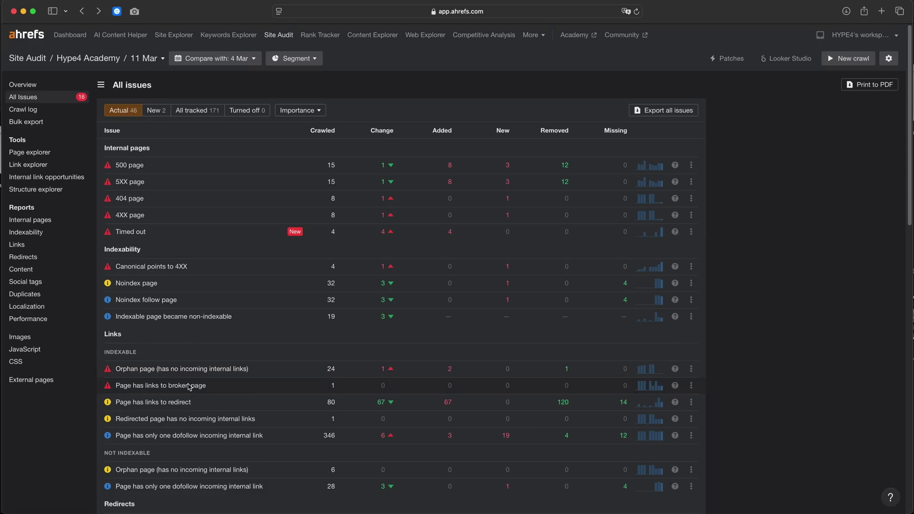
scroll(190, 386, down, 3)
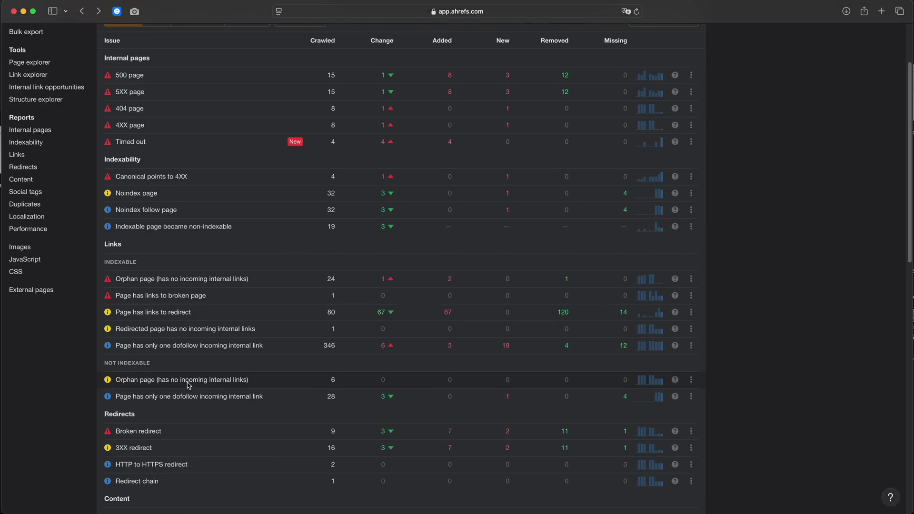
scroll(189, 385, down, 4)
scroll(185, 395, down, 1)
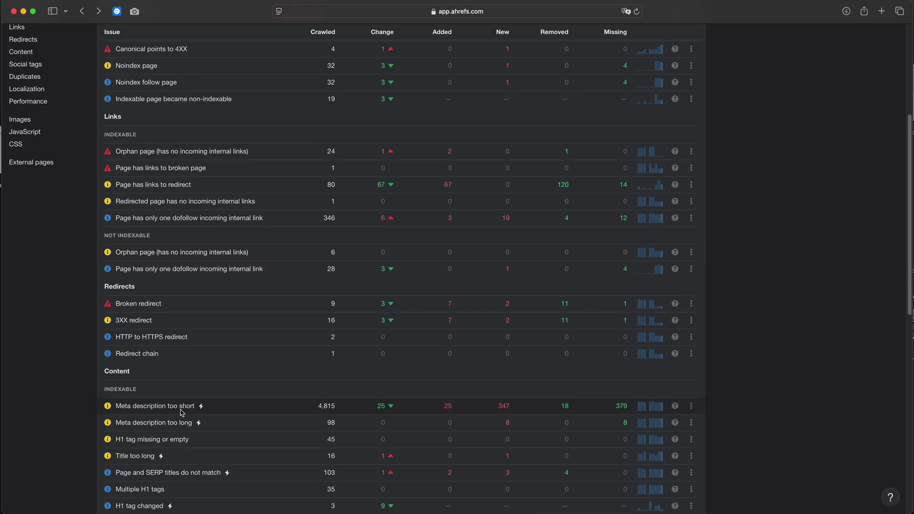
click(181, 408)
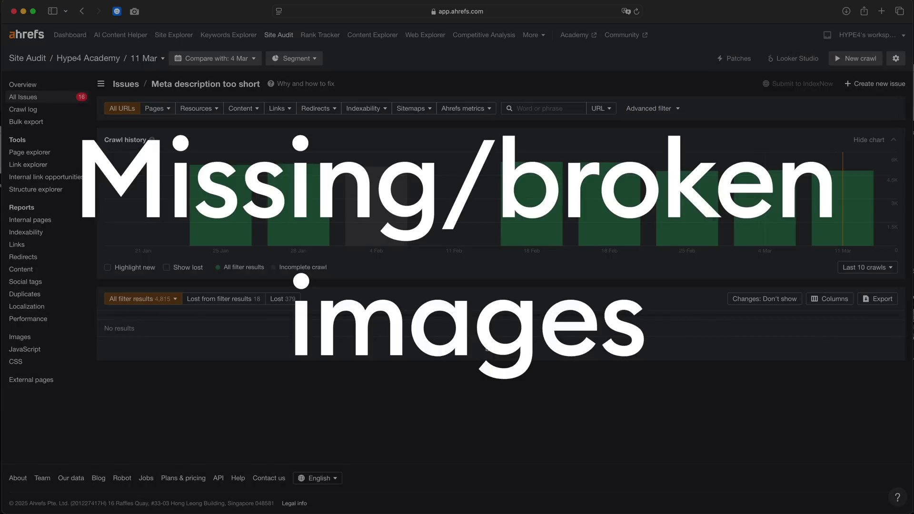
scroll(665, 190, down, 5)
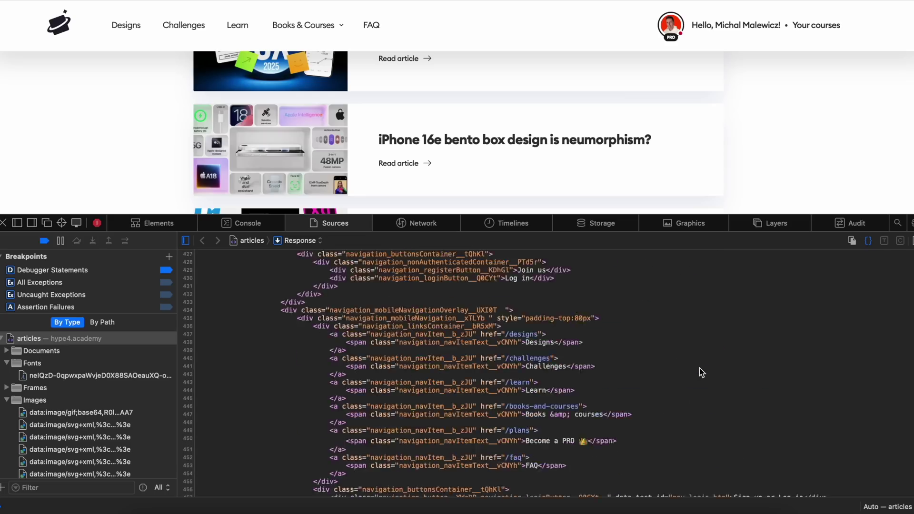
scroll(698, 372, down, 2)
scroll(698, 368, down, 5)
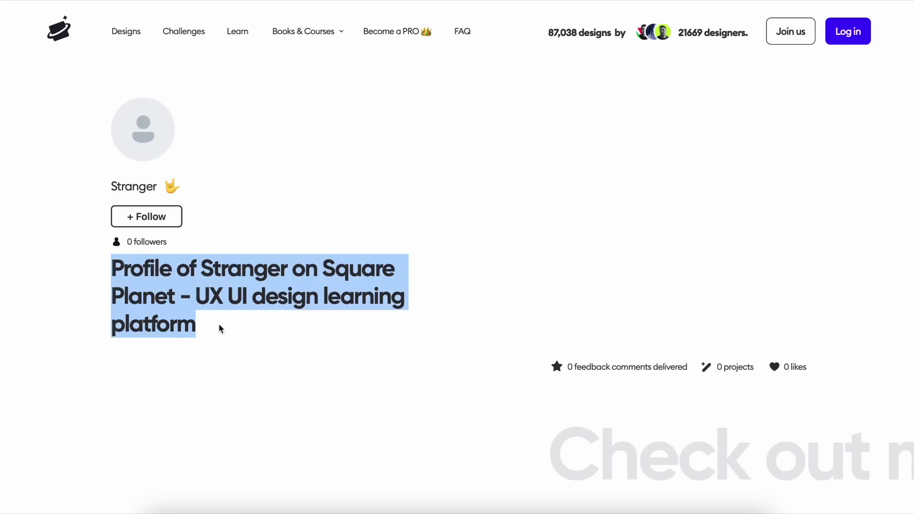
click(218, 323)
scroll(409, 266, down, 3)
scroll(409, 270, down, 5)
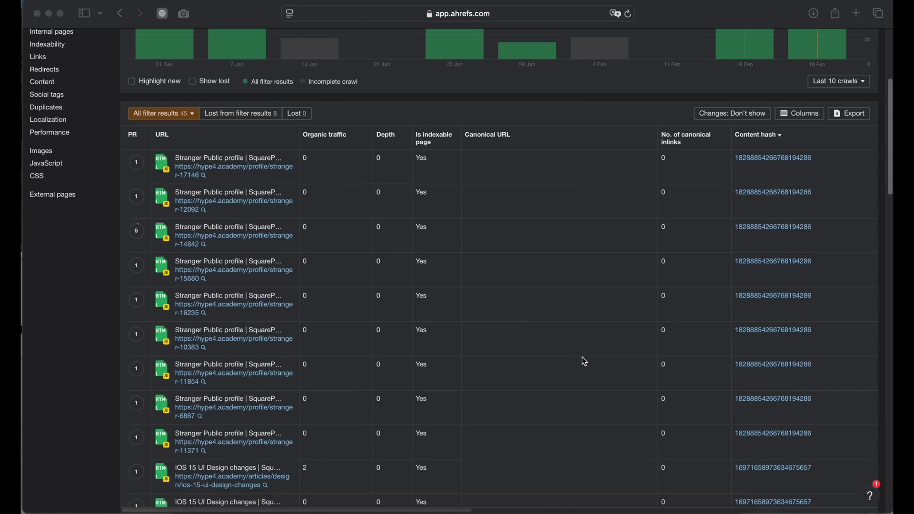
Scroll down the duplicate pages table
scroll(581, 357, down, 5)
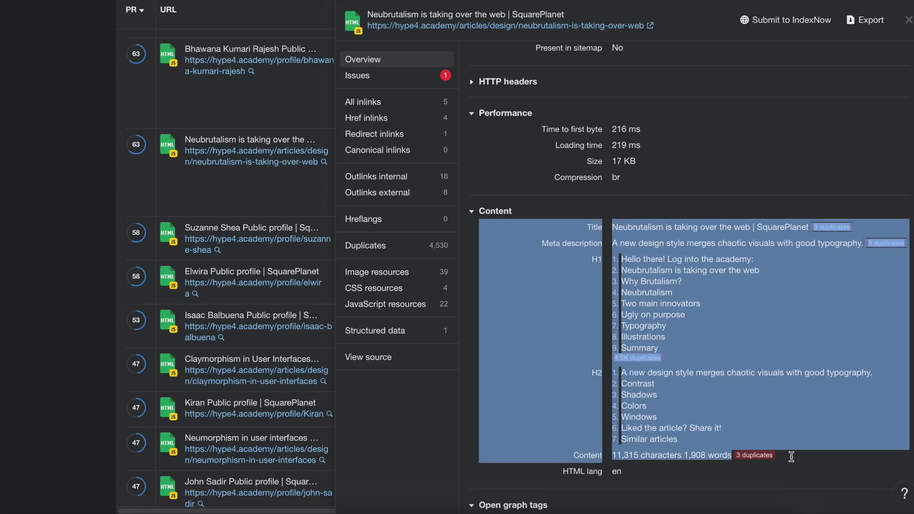
Clear the selected content details text and reopen the 'Meta description too short' issue report
click(790, 457)
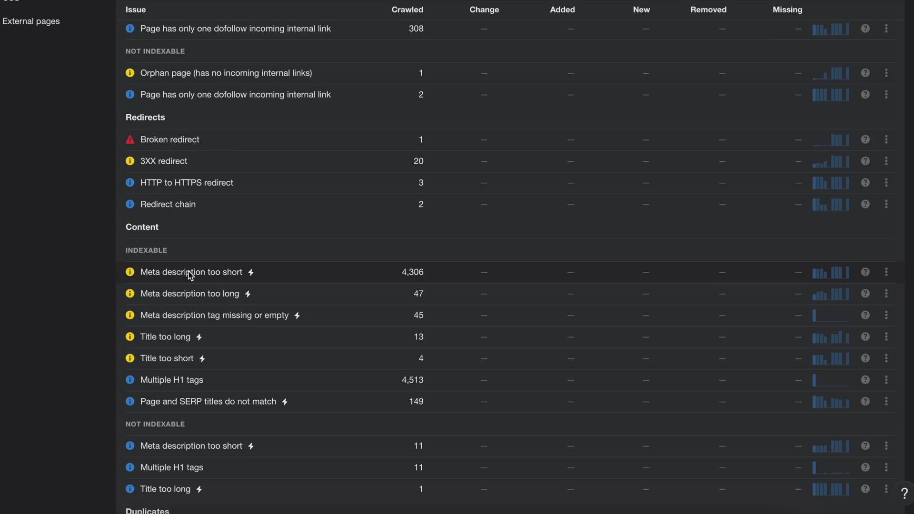
click(189, 269)
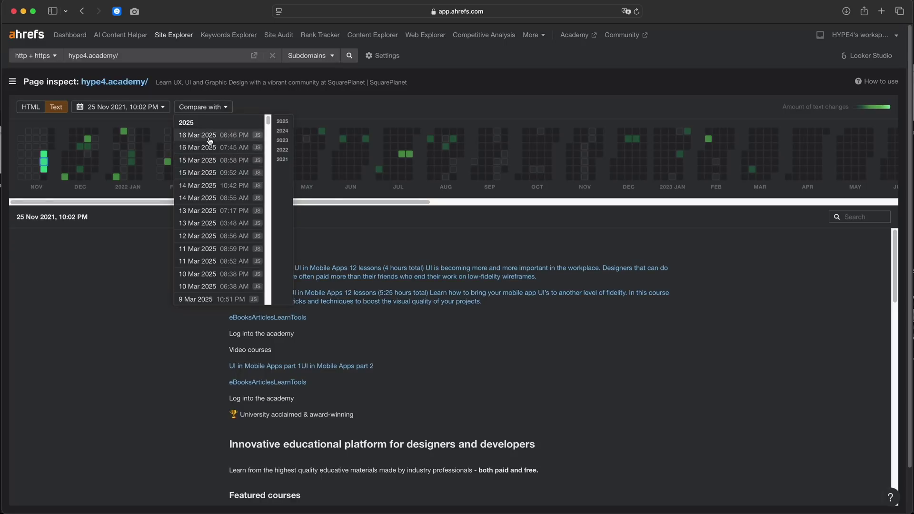
Compare against the 16 Mar 2025, 06:46 PM snapshot and scroll through the comparison panels
click(208, 136)
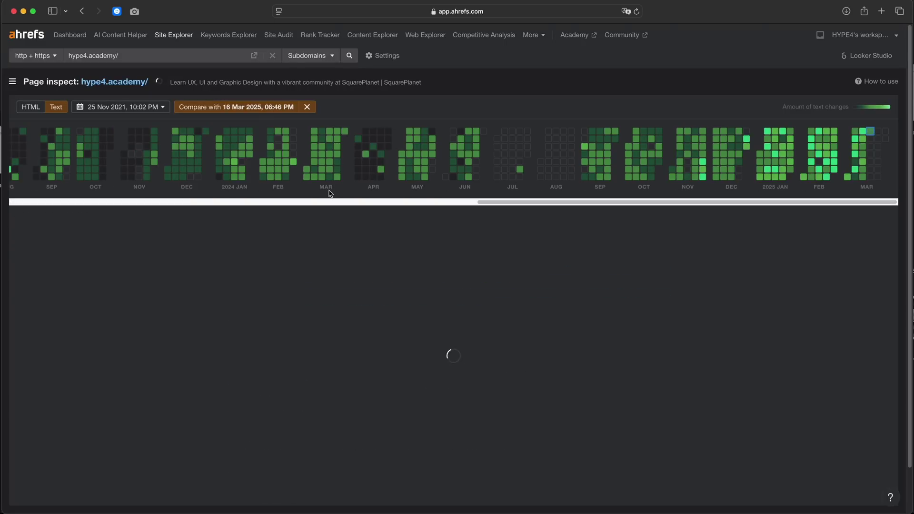
scroll(328, 346, down, 15)
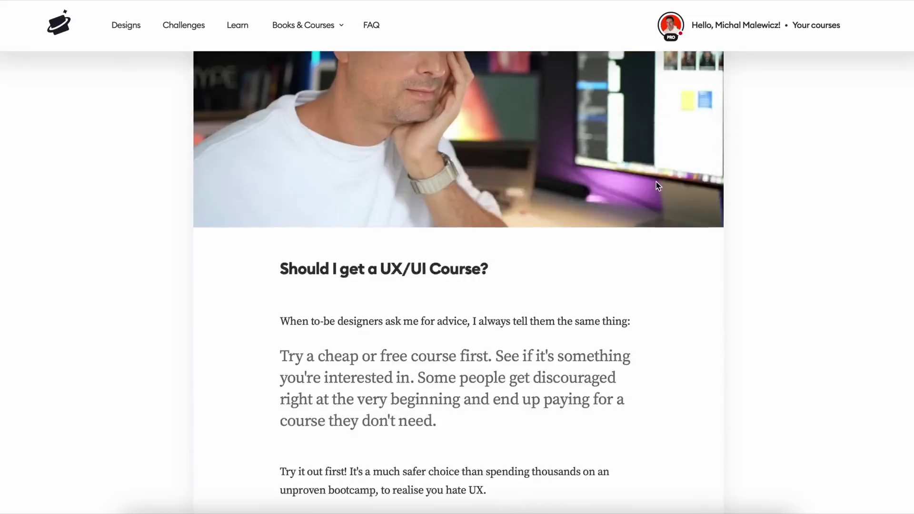
scroll(656, 182, down, 20)
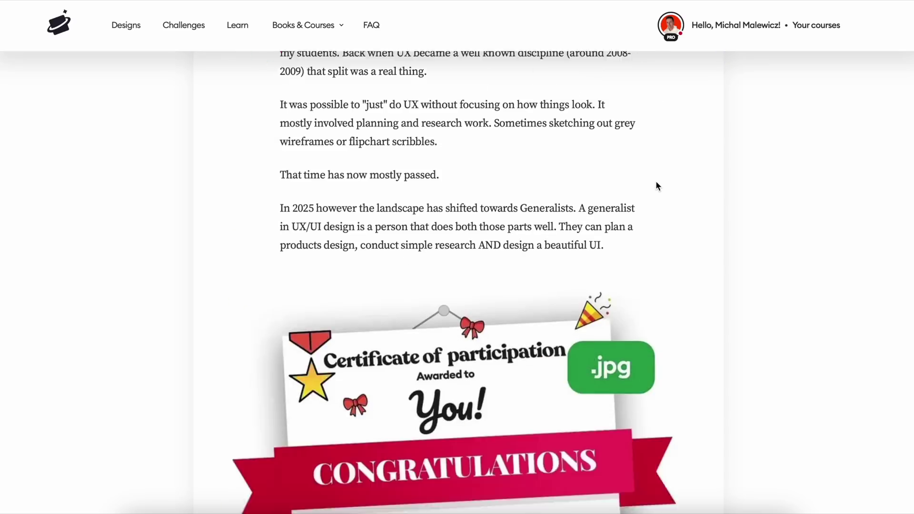
scroll(655, 186, down, 5)
drag(294, 139, 592, 190)
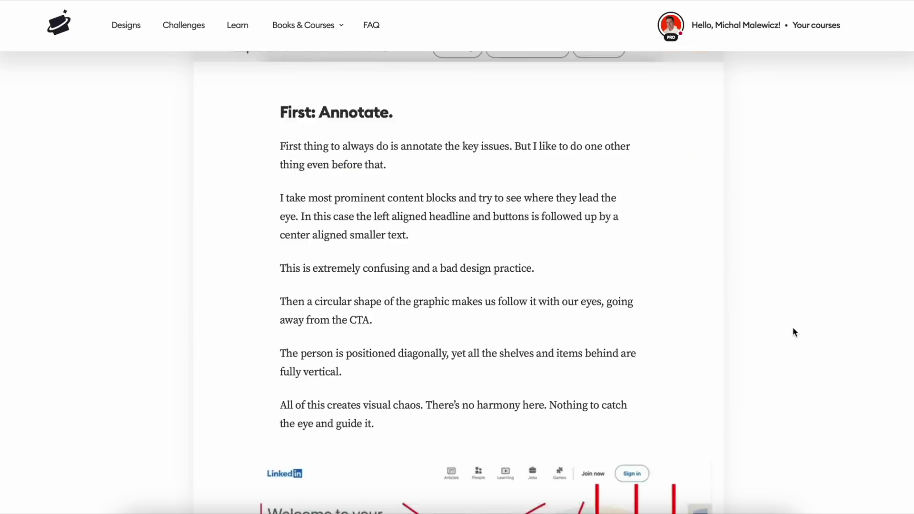
scroll(793, 332, down, 20)
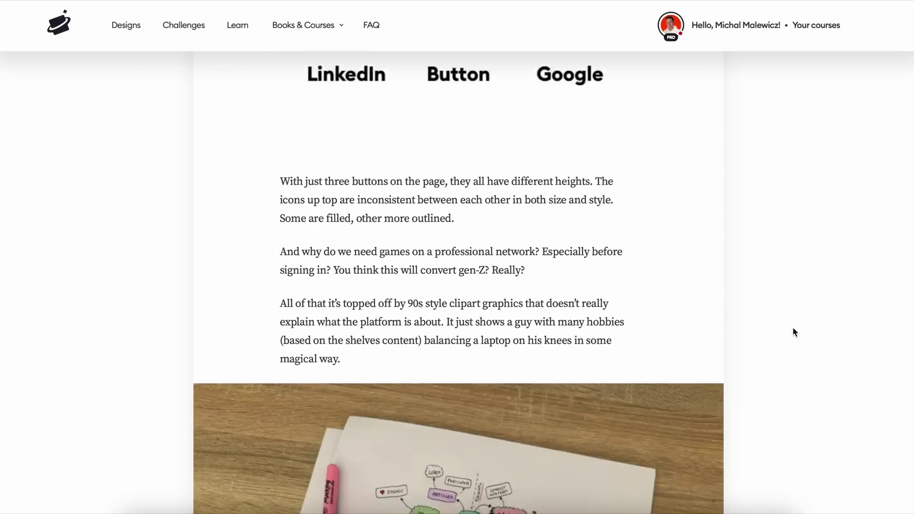
scroll(792, 327, down, 20)
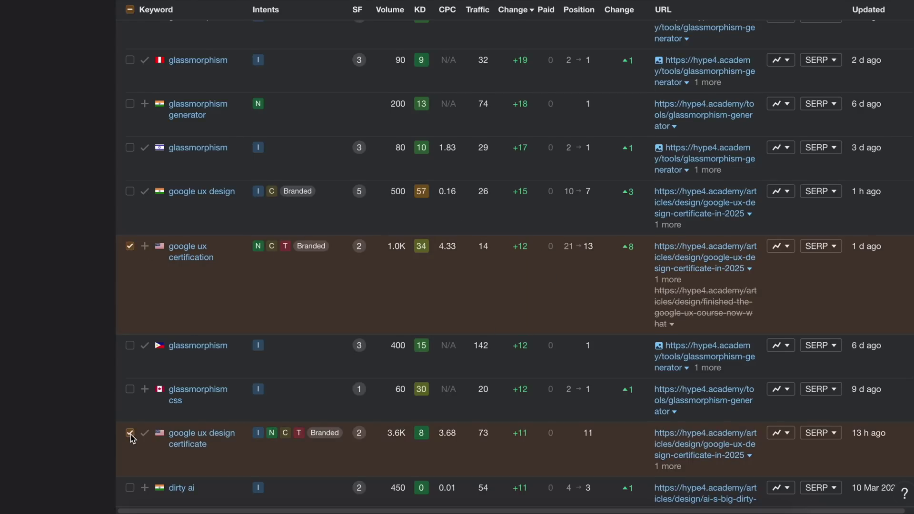
Tick the 'google ux design' and 'google ux certification' rows in the Organic keywords table
scroll(131, 436, down, 7)
scroll(130, 244, down, 8)
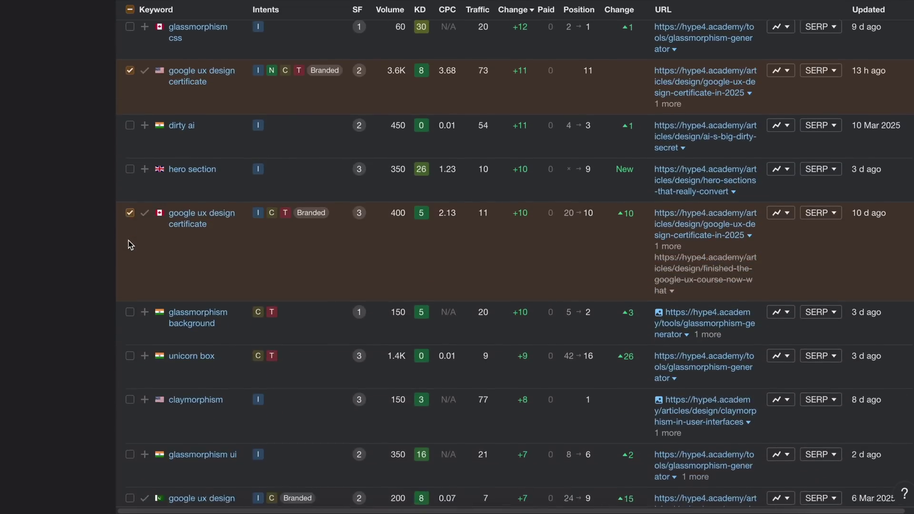
click(129, 143)
scroll(130, 148, down, 8)
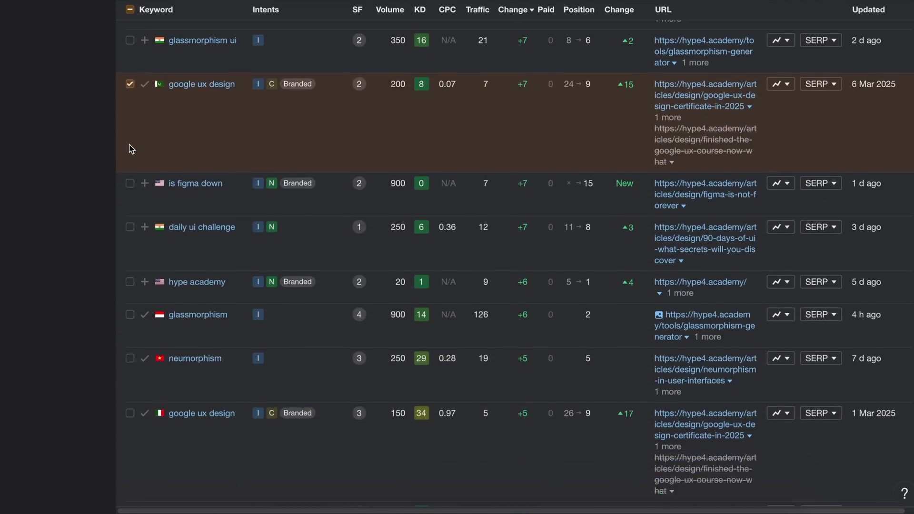
scroll(132, 270, down, 1)
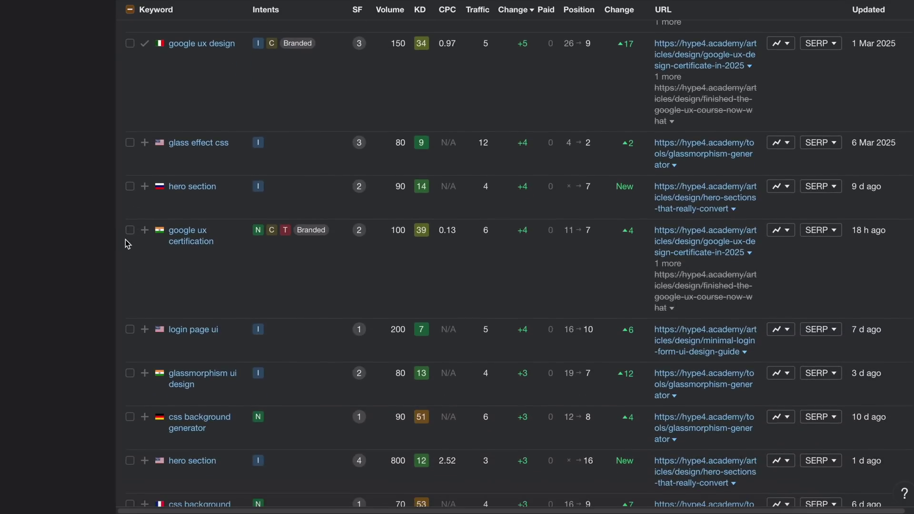
click(130, 230)
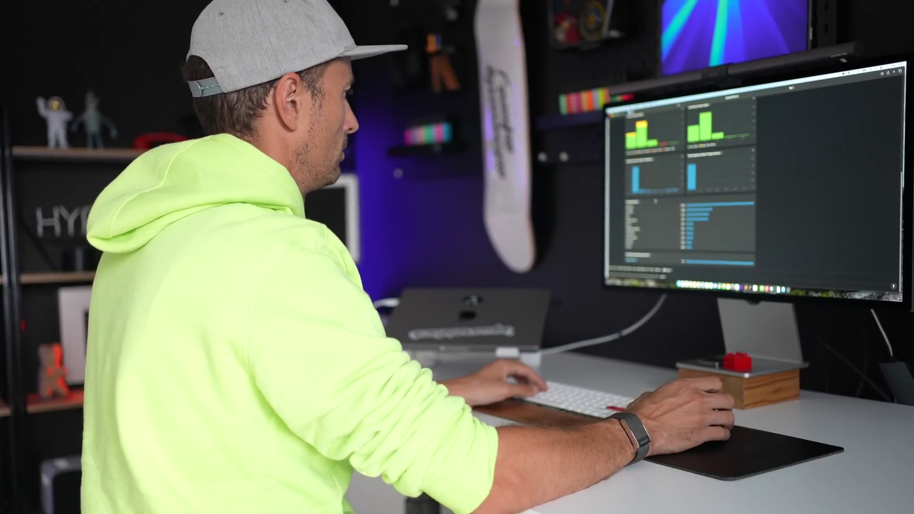
Scroll back up the page
scroll(681, 190, up, 5)
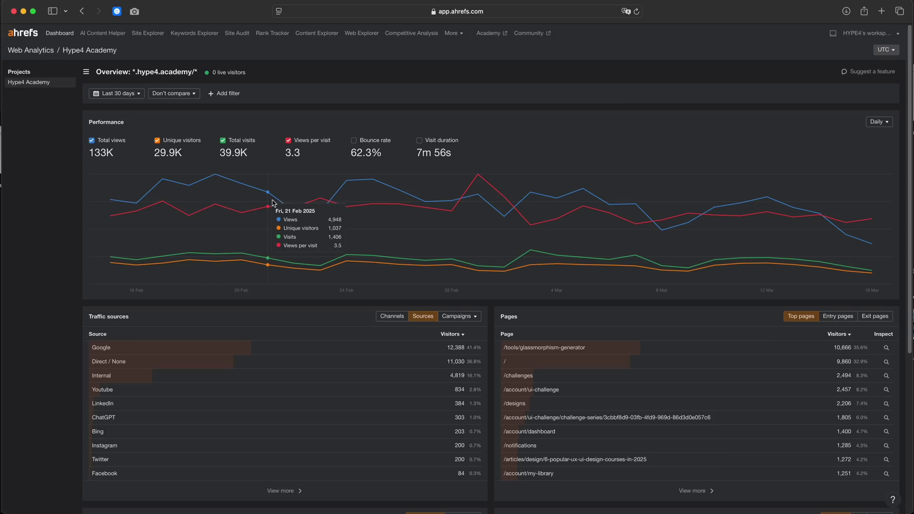
Change the comparison setting from 'Don't compare' to 'Previous period'
click(169, 95)
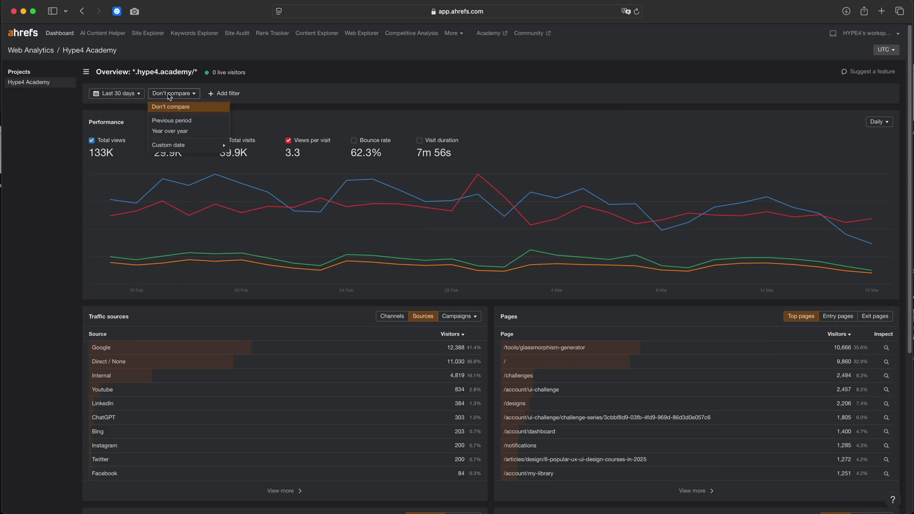
click(186, 123)
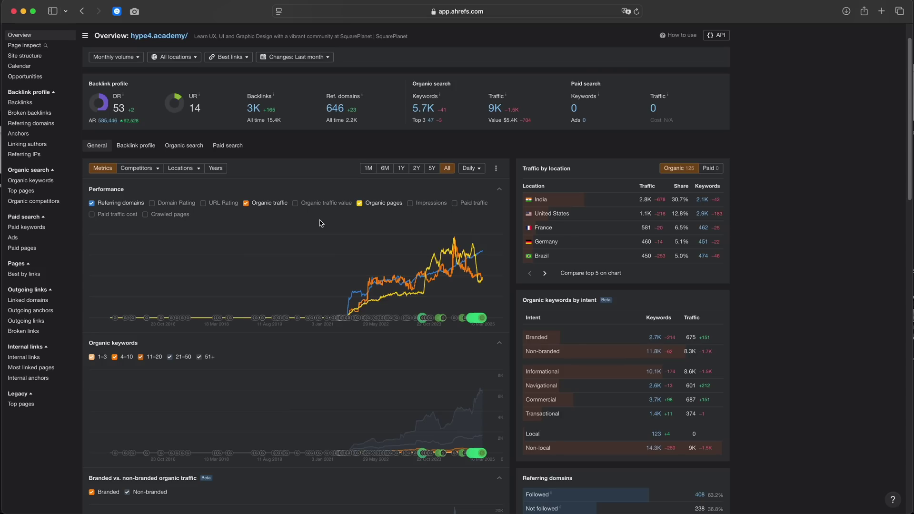
Zoom the browser in on the Site Explorer overview with Cmd+Plus
key(super+equal)
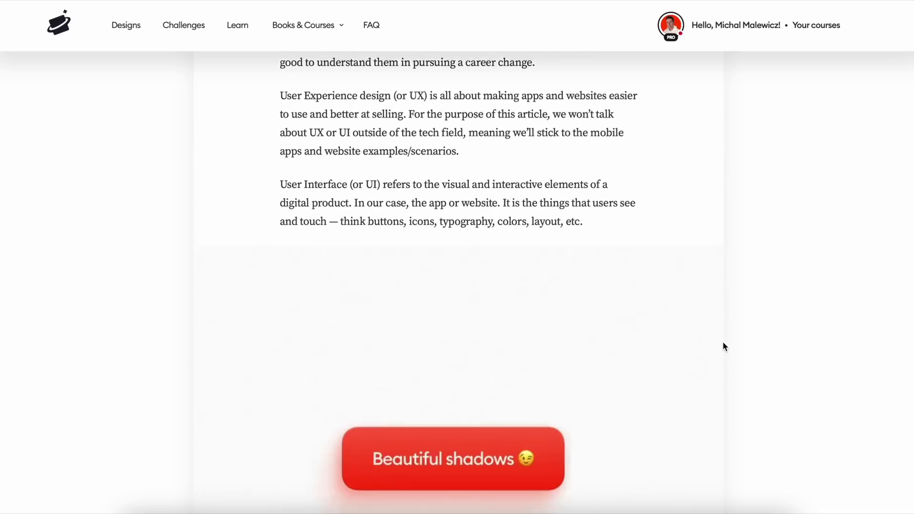
scroll(723, 343, down, 15)
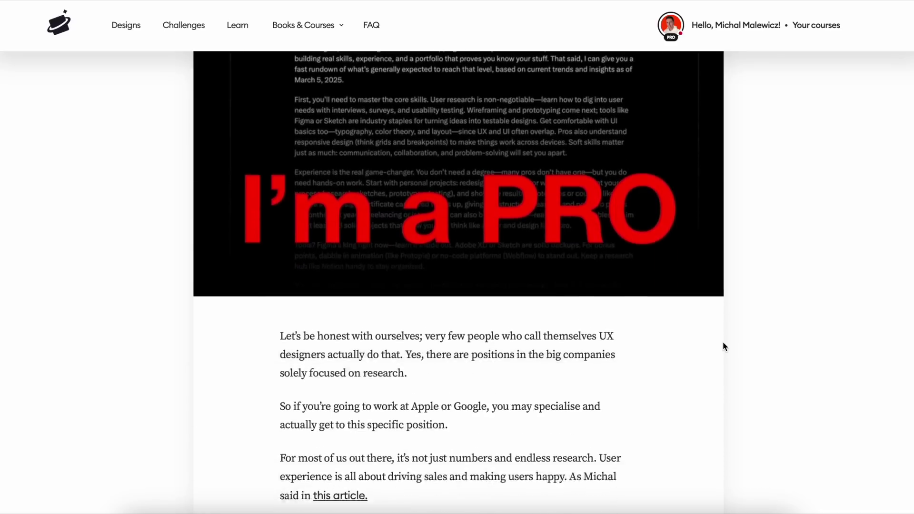
scroll(722, 343, down, 20)
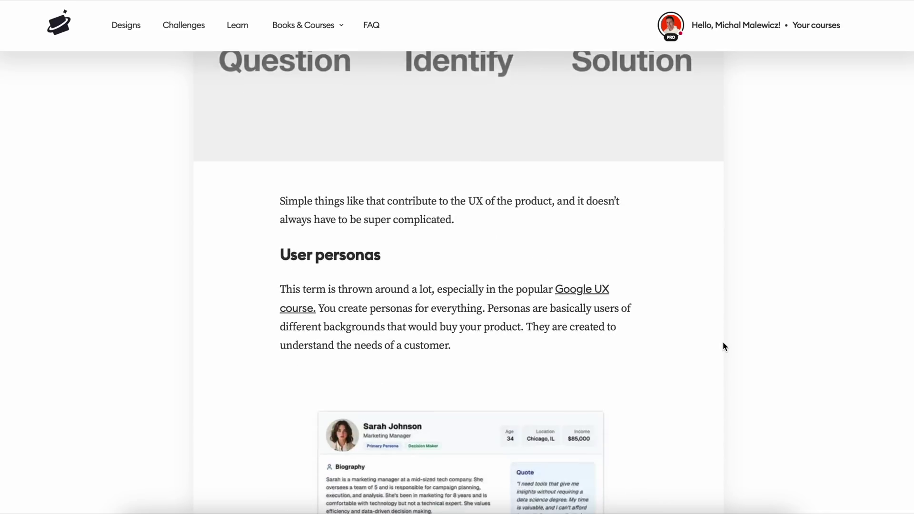
scroll(723, 343, down, 15)
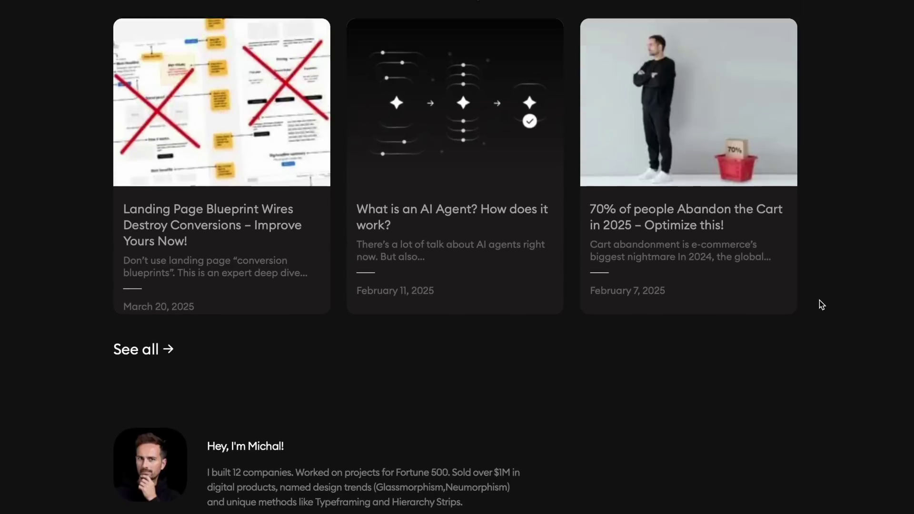
scroll(818, 300, up, 15)
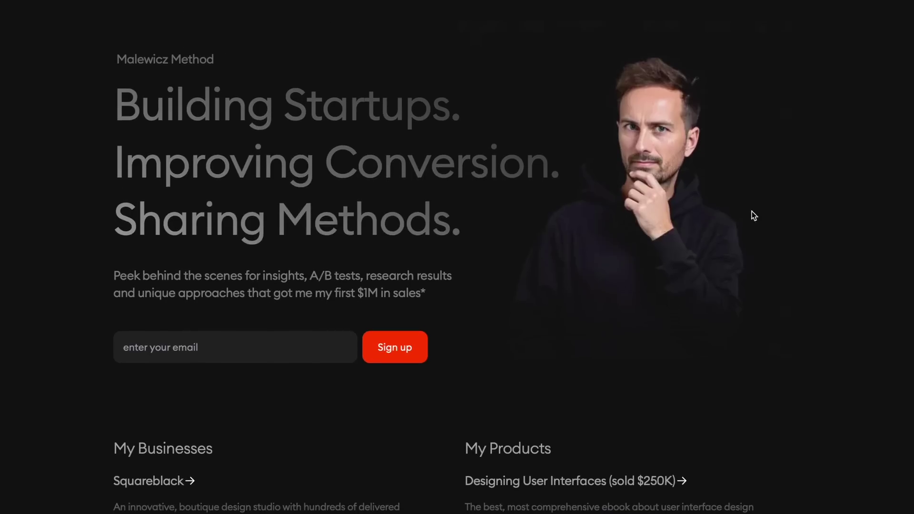